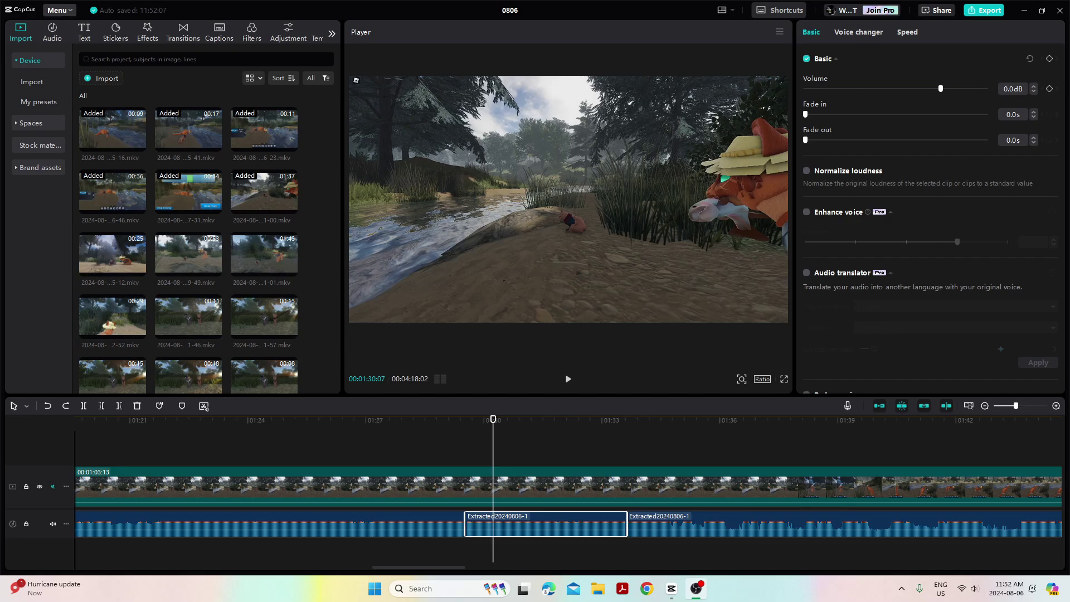
- Clear the audio selection and preview the gameplay from about 01:29
{"action": "left_click", "coordinate": [462, 449]}
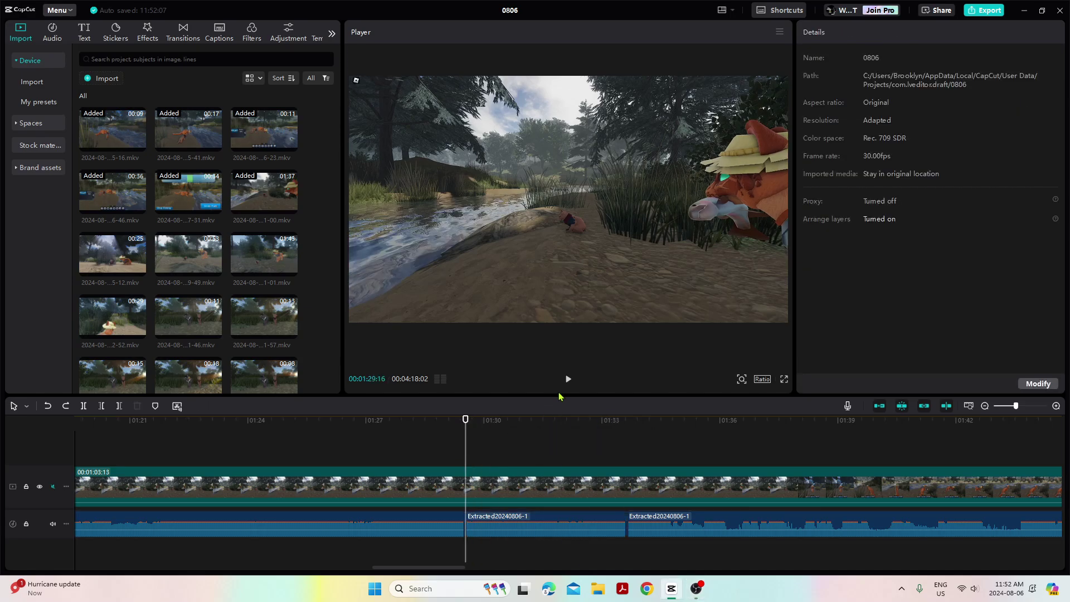
{"action": "left_click", "coordinate": [438, 439]}
{"action": "left_click", "coordinate": [568, 380]}
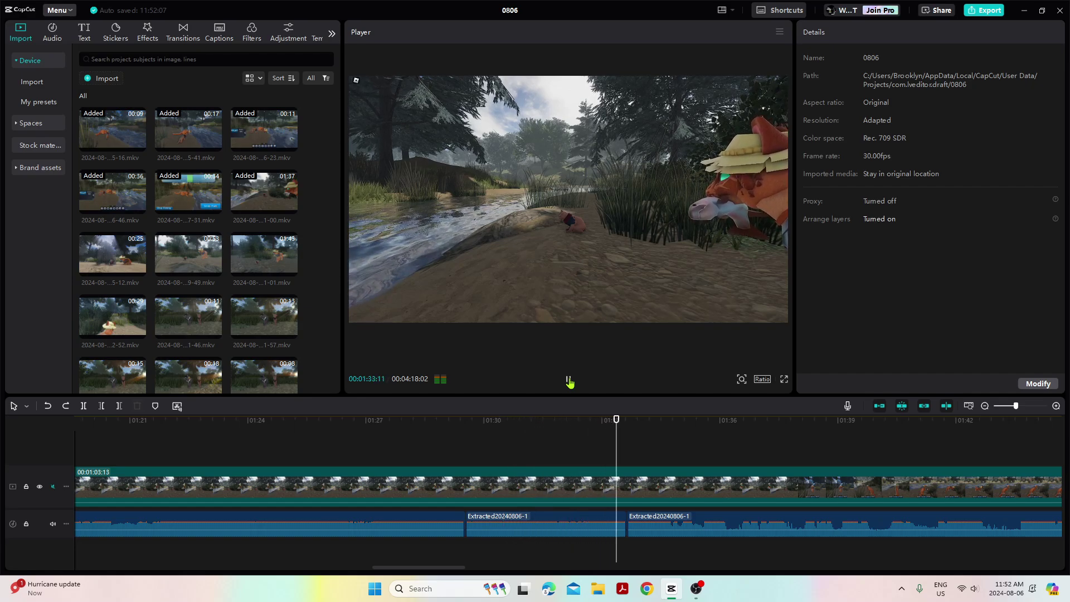
{"action": "left_click", "coordinate": [568, 381]}
- Delete the middle audio piece and play back across the resulting gap
{"action": "left_click", "coordinate": [552, 525]}
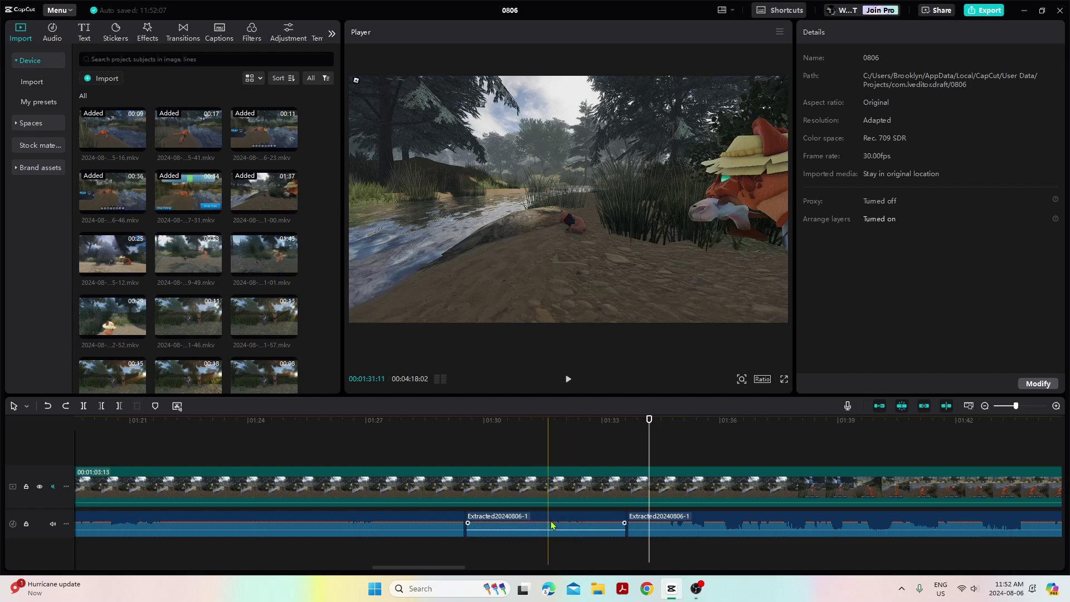
{"action": "key", "text": "Delete"}
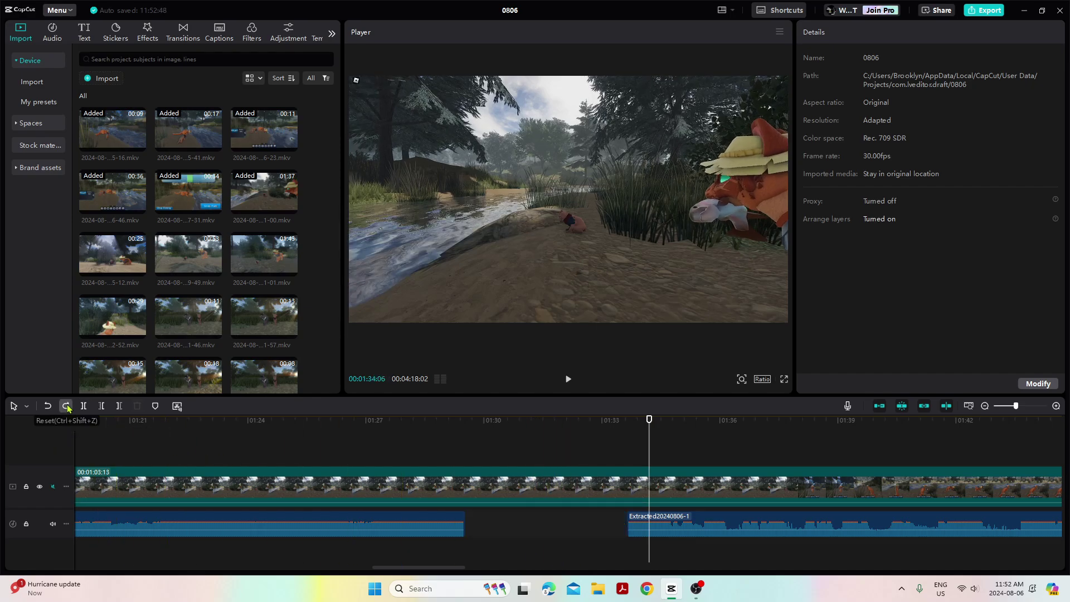
{"action": "left_click", "coordinate": [457, 461]}
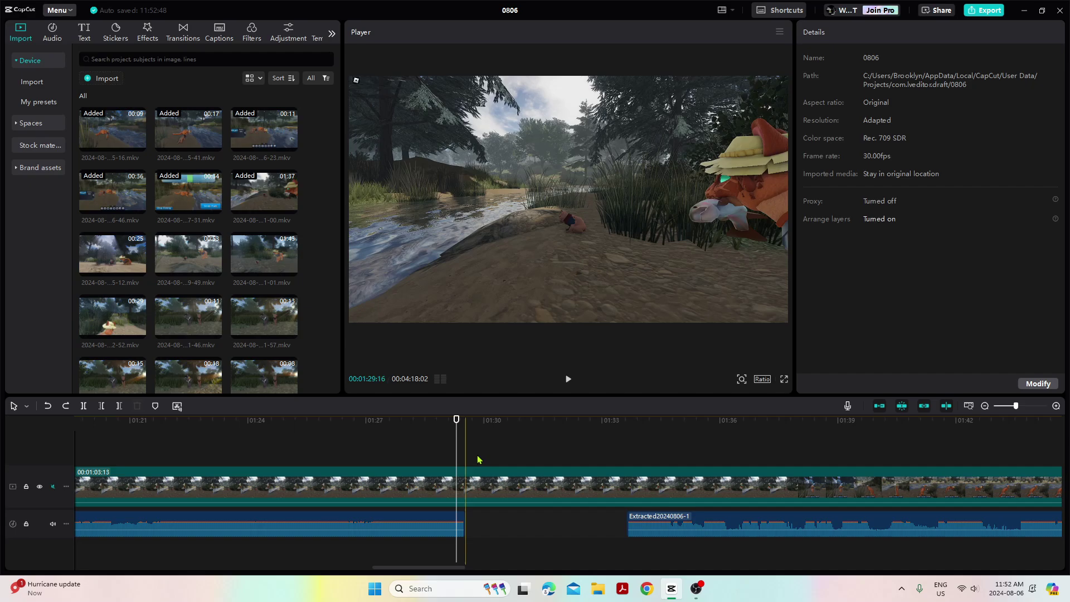
{"action": "left_click", "coordinate": [569, 381]}
{"action": "left_click", "coordinate": [569, 387]}
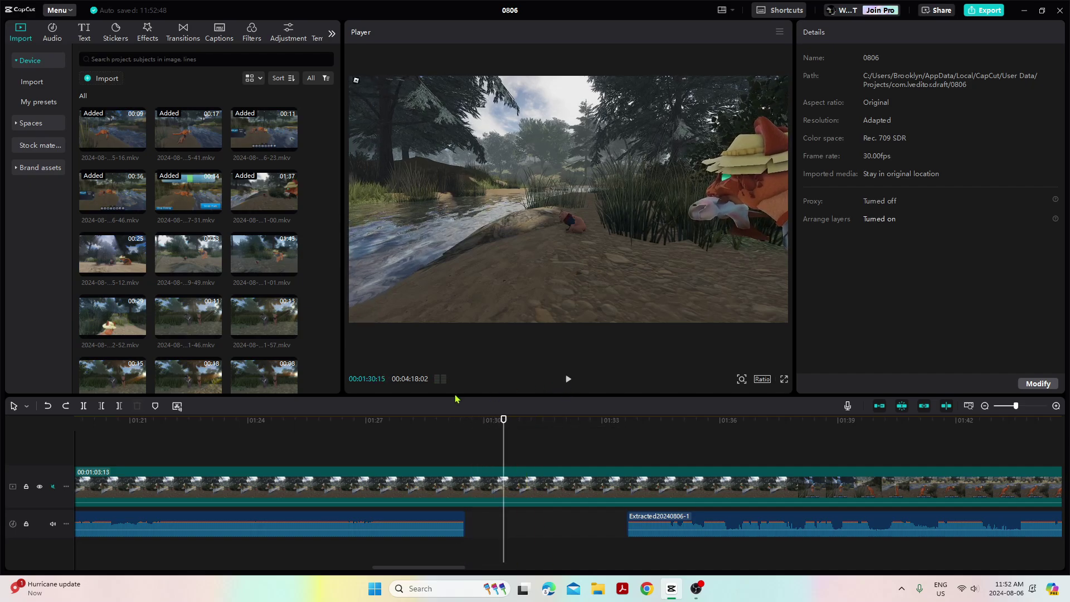
- Reapply the video split, the later video's removal, and the audio shift to 1:29
{"action": "left_click", "coordinate": [64, 406]}
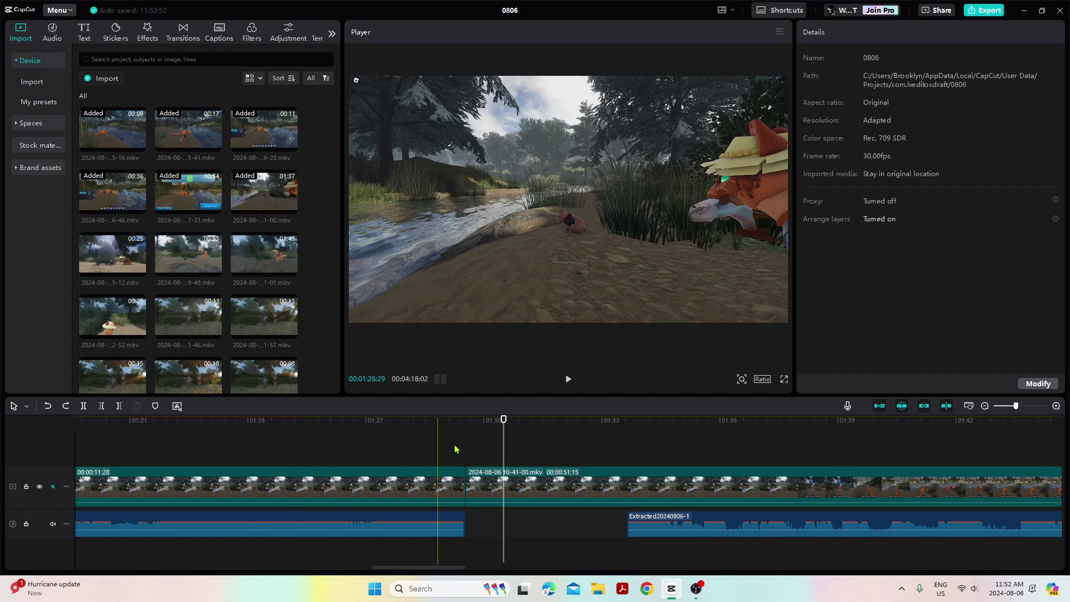
{"action": "left_click", "coordinate": [568, 380]}
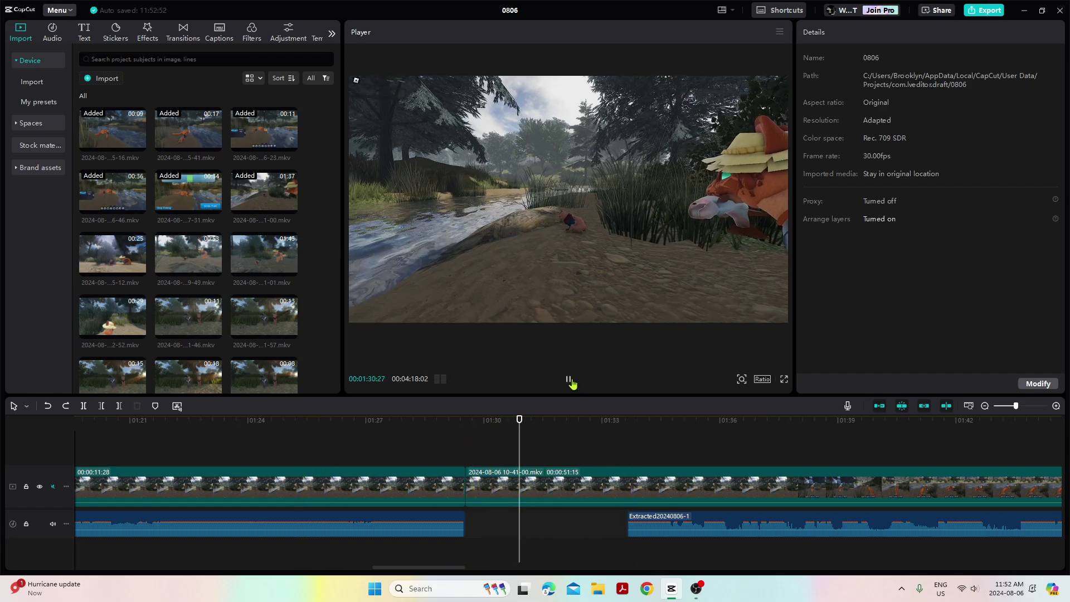
{"action": "left_click", "coordinate": [64, 406]}
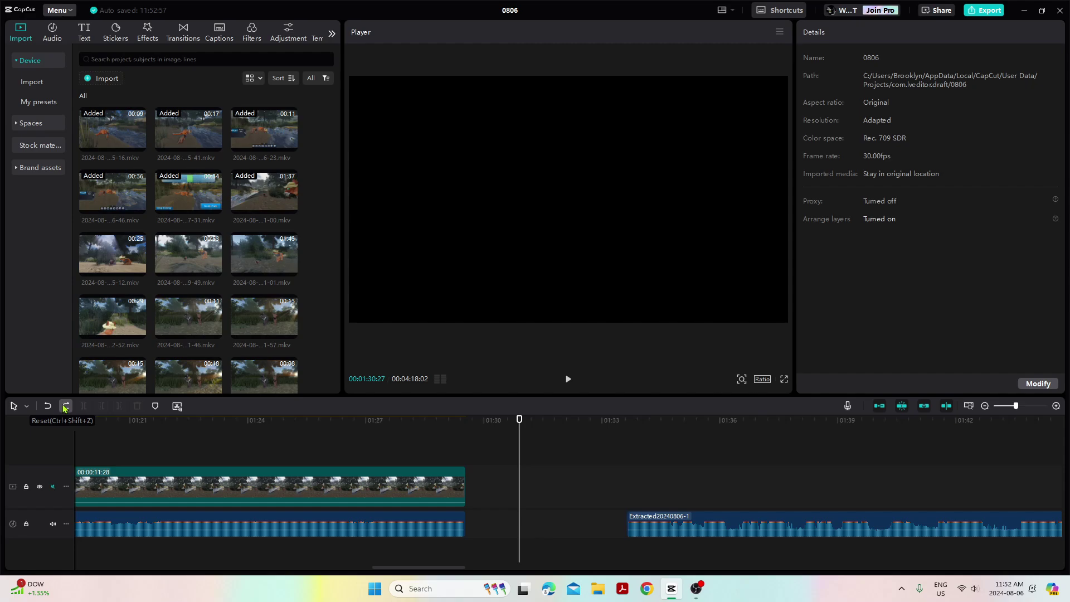
{"action": "left_click", "coordinate": [65, 407]}
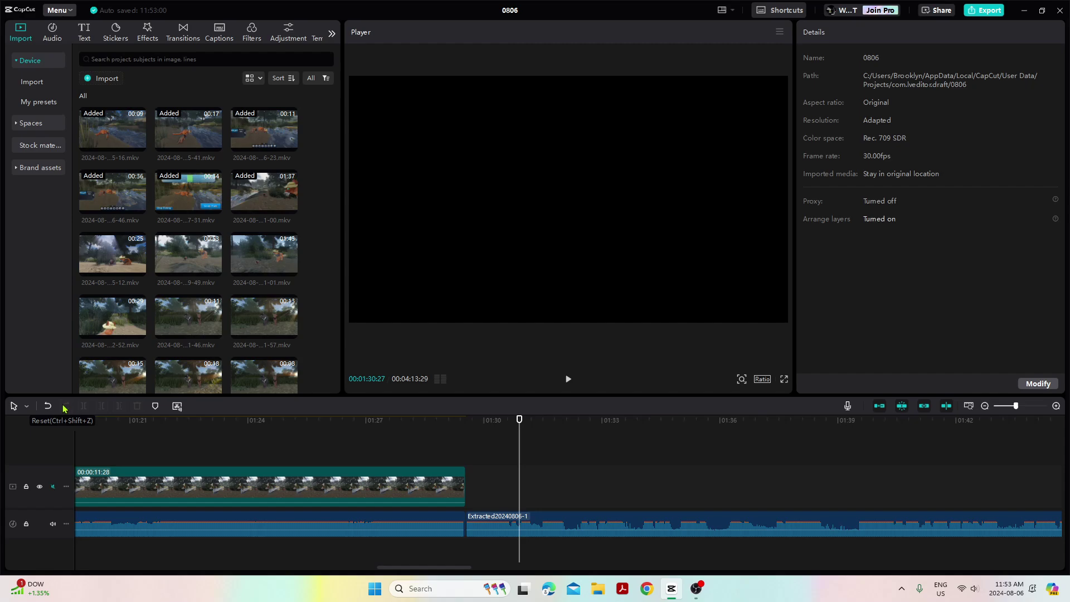
{"action": "left_click", "coordinate": [424, 421]}
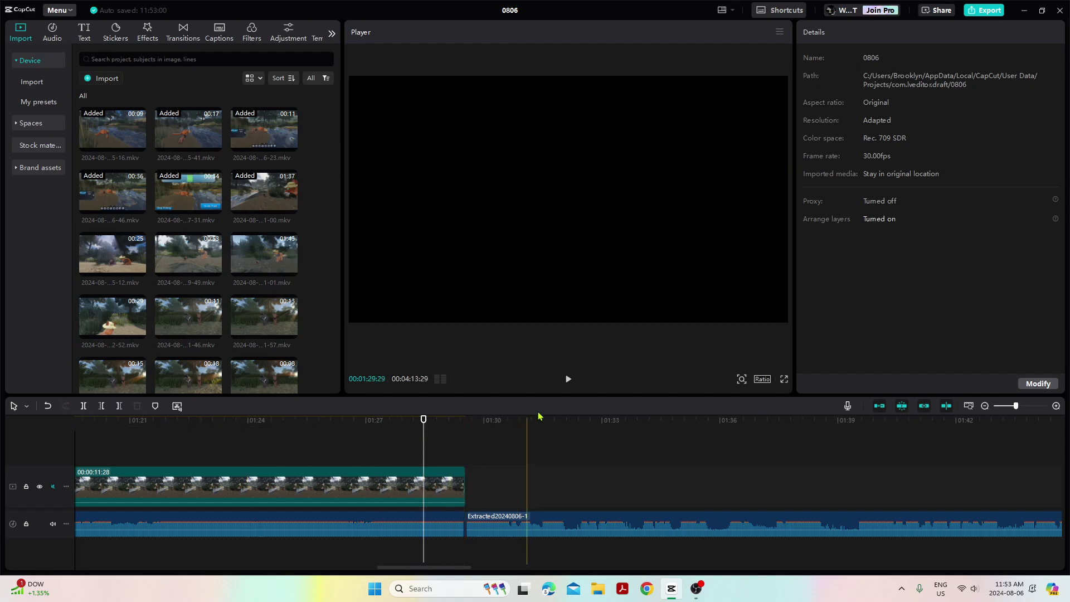
{"action": "left_click", "coordinate": [570, 382]}
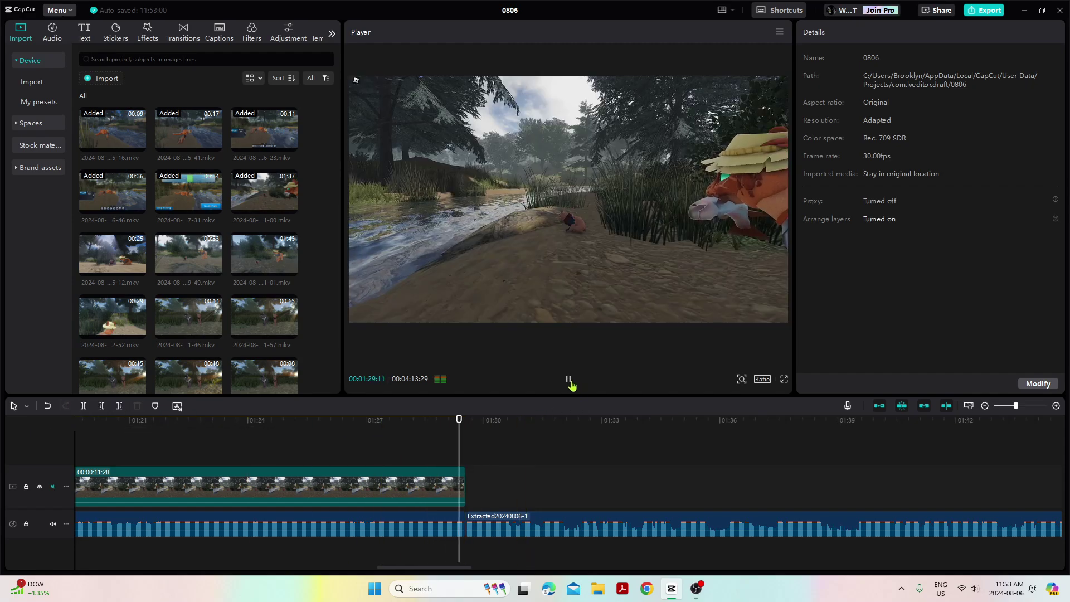
{"action": "left_click", "coordinate": [570, 383]}
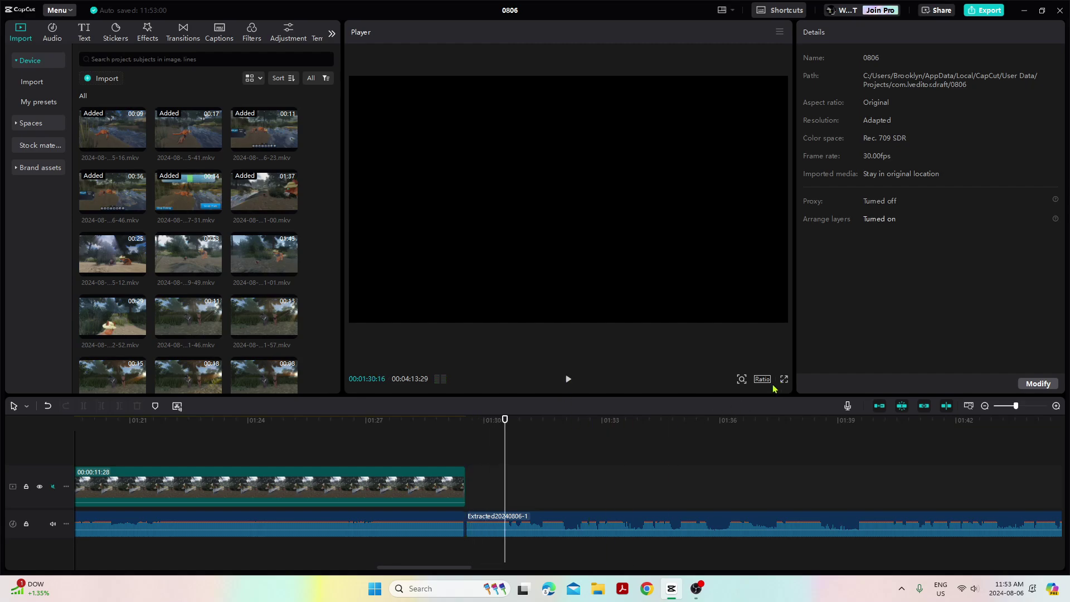
{"action": "left_click", "coordinate": [438, 426]}
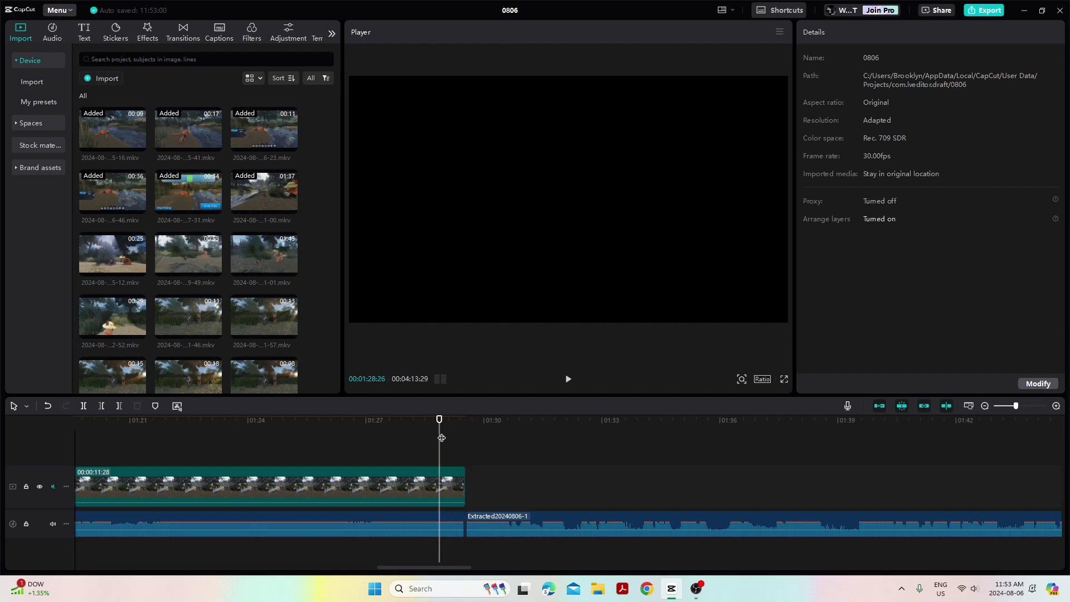
{"action": "left_click", "coordinate": [422, 435]}
{"action": "left_click", "coordinate": [783, 381]}
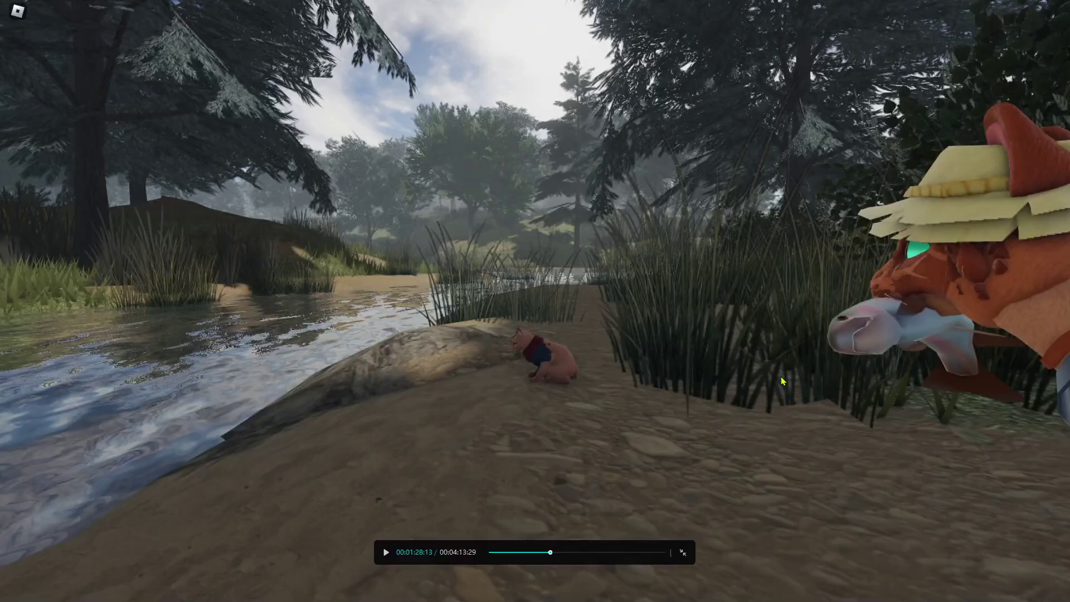